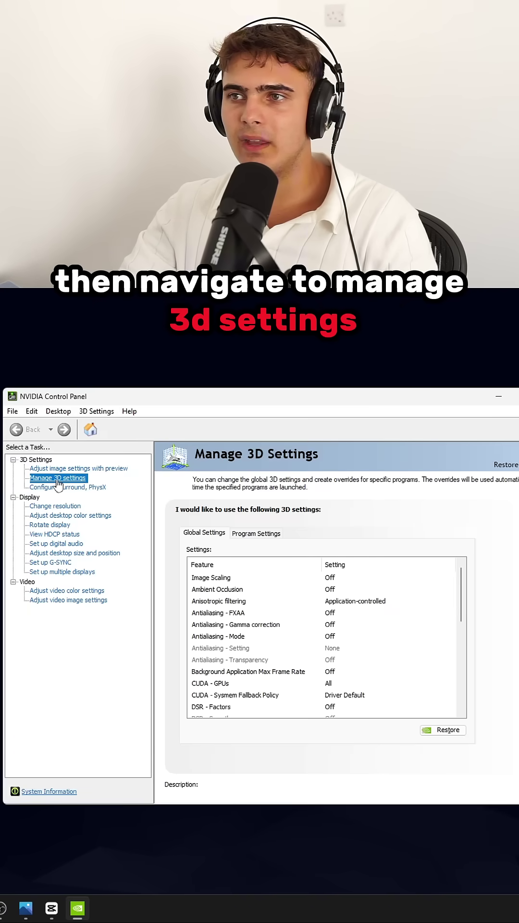
{"action": "left_click_drag", "start_coordinate": [464, 595], "coordinate": [464, 655]}
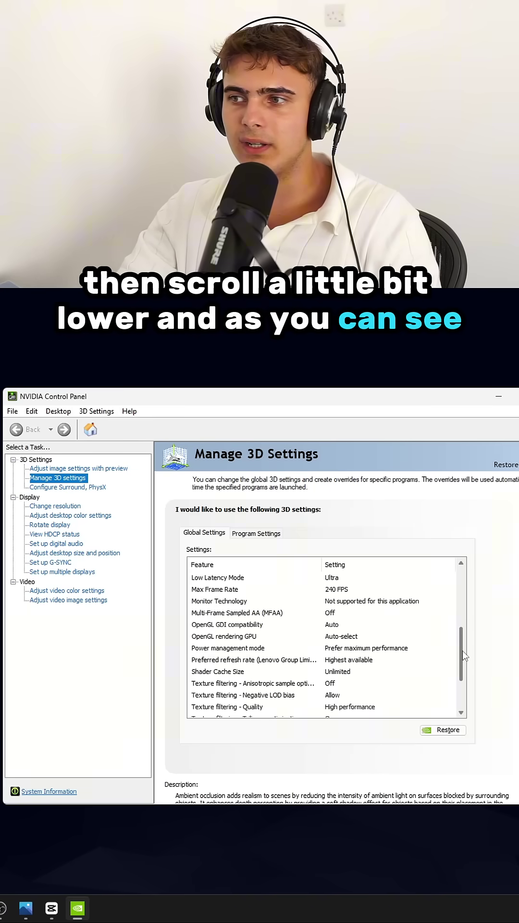
{"action": "scroll", "coordinate": [317, 623], "scroll_direction": "up", "scroll_amount": 1}
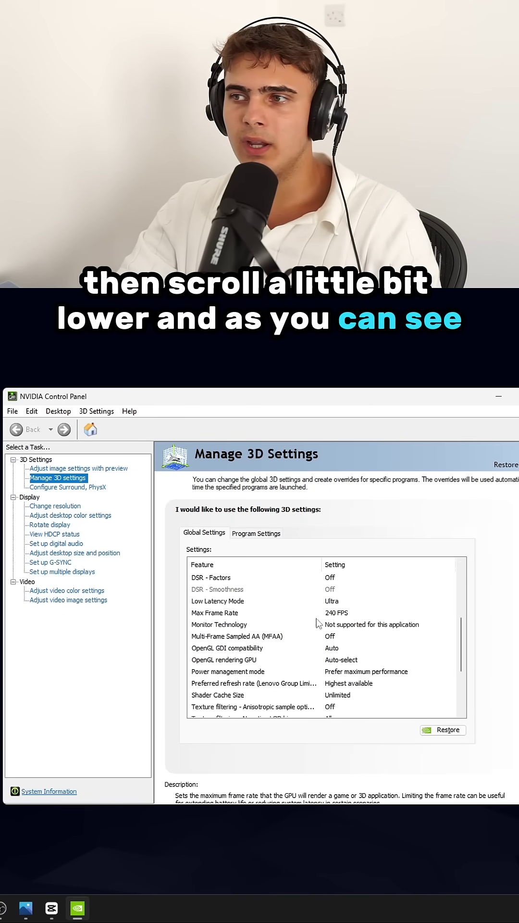
- Keep Low Latency Mode on Ultra and confirm Max Frame Rate capped at 240 FPS
{"action": "left_click", "coordinate": [202, 602]}
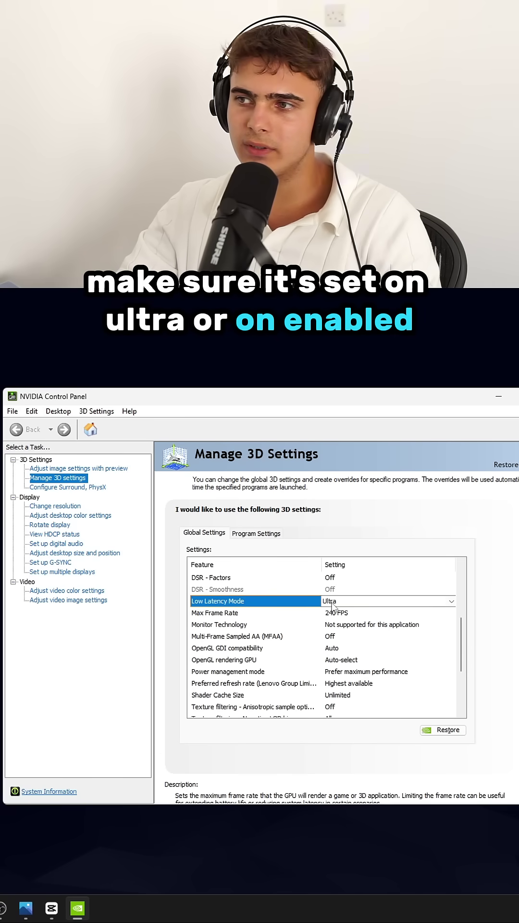
{"action": "left_click", "coordinate": [354, 614]}
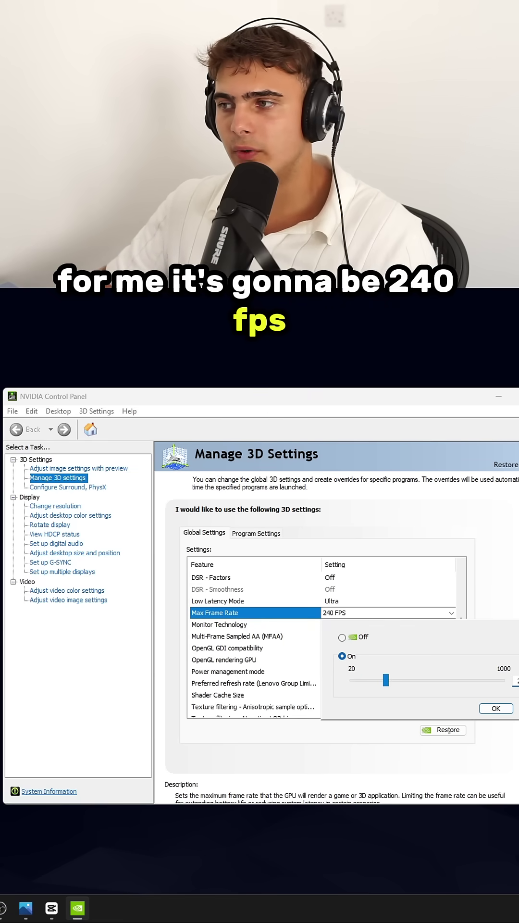
{"action": "left_click", "coordinate": [505, 708]}
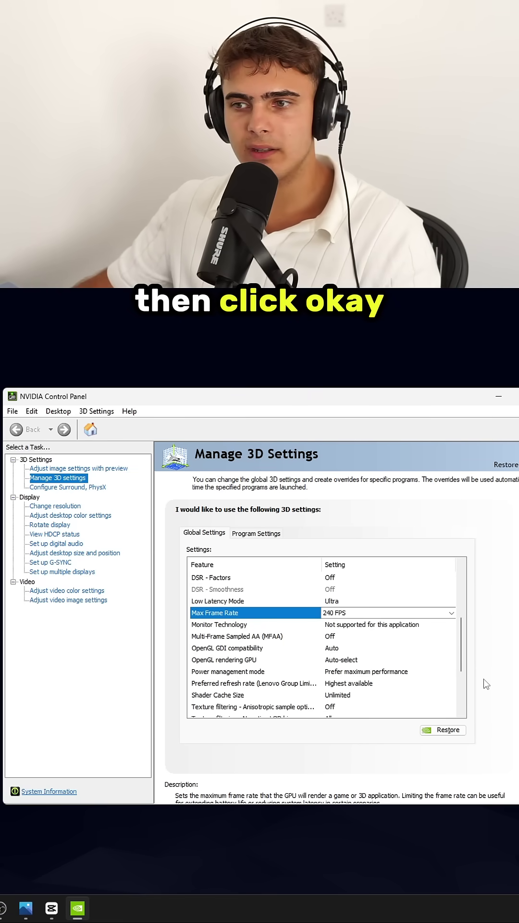